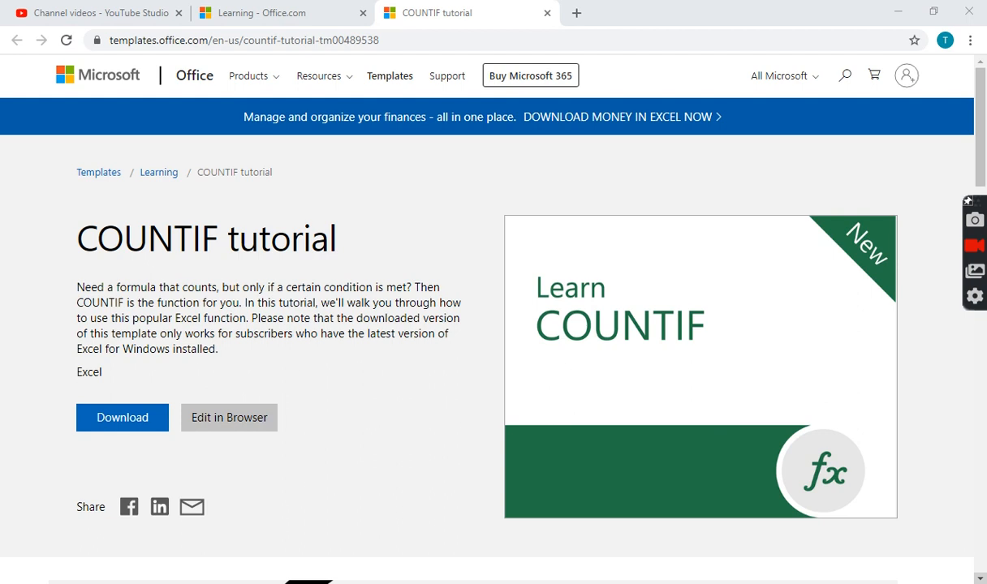
Step: Switch to the COUNTIF tutorial workbook in Excel and start its guided exercise
{"action": "left_click", "coordinate": [472, 582]}
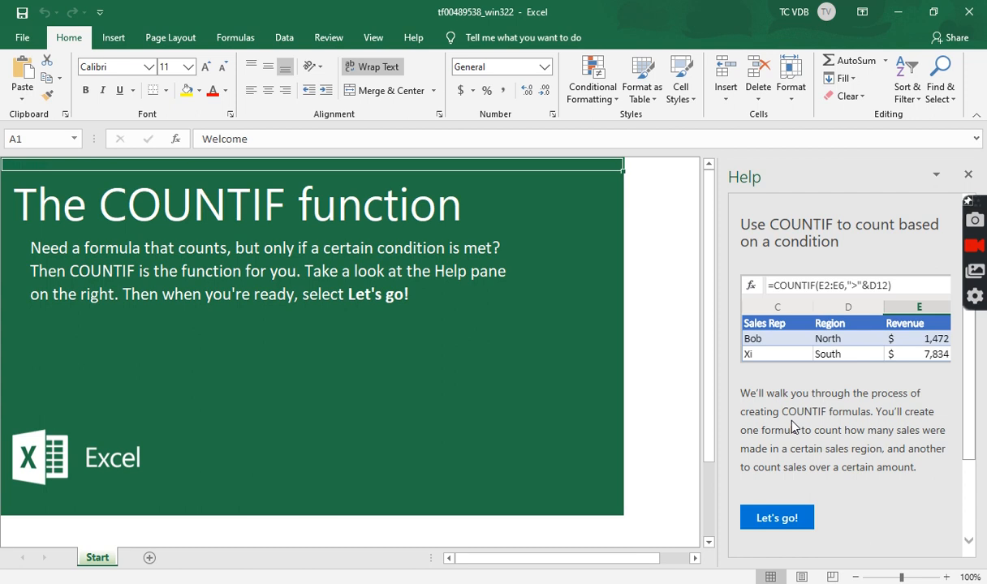
{"action": "left_click", "coordinate": [772, 519]}
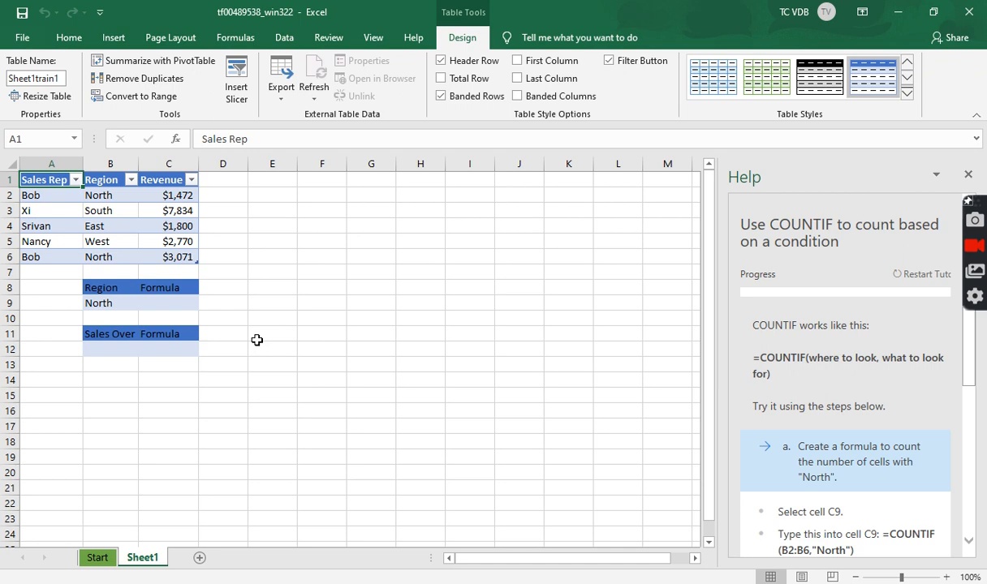
Step: Enter the formula =COUNTIF(B2:B6,"North") in cell C9, using plain cell references instead of the table column name
{"action": "left_click", "coordinate": [178, 306]}
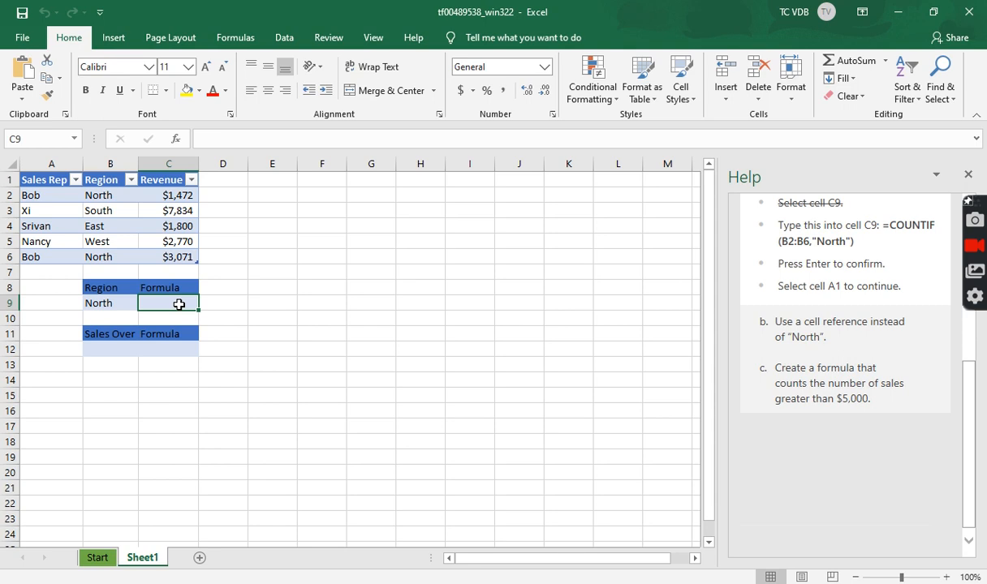
{"action": "type", "text": "=countif"}
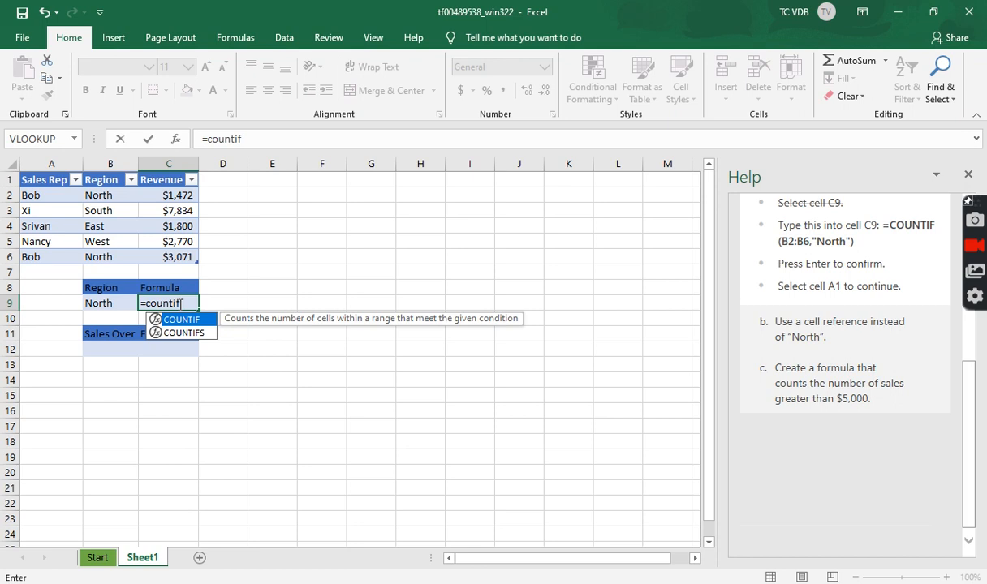
{"action": "key", "text": "Tab"}
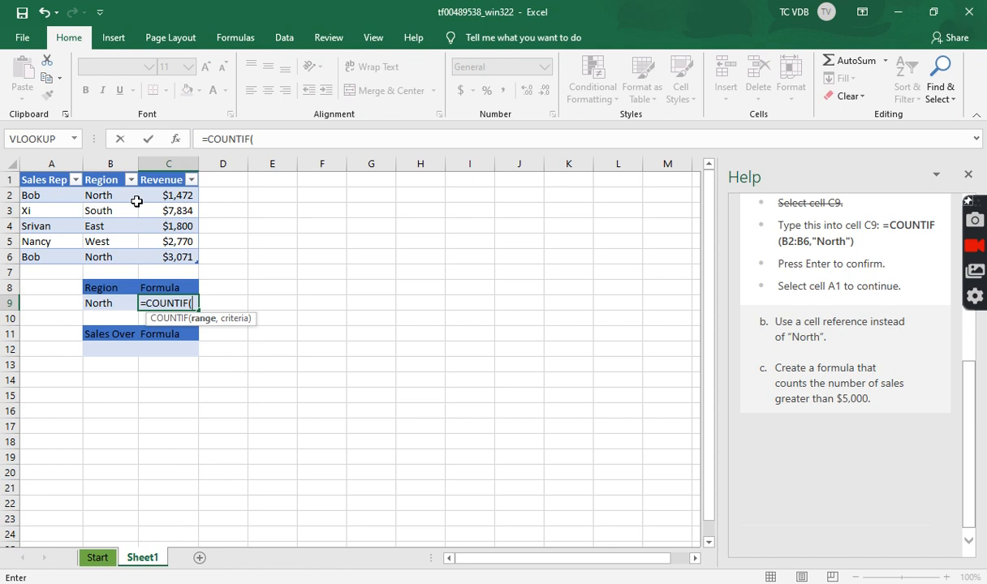
{"action": "left_click_drag", "start_coordinate": [117, 194], "coordinate": [112, 256]}
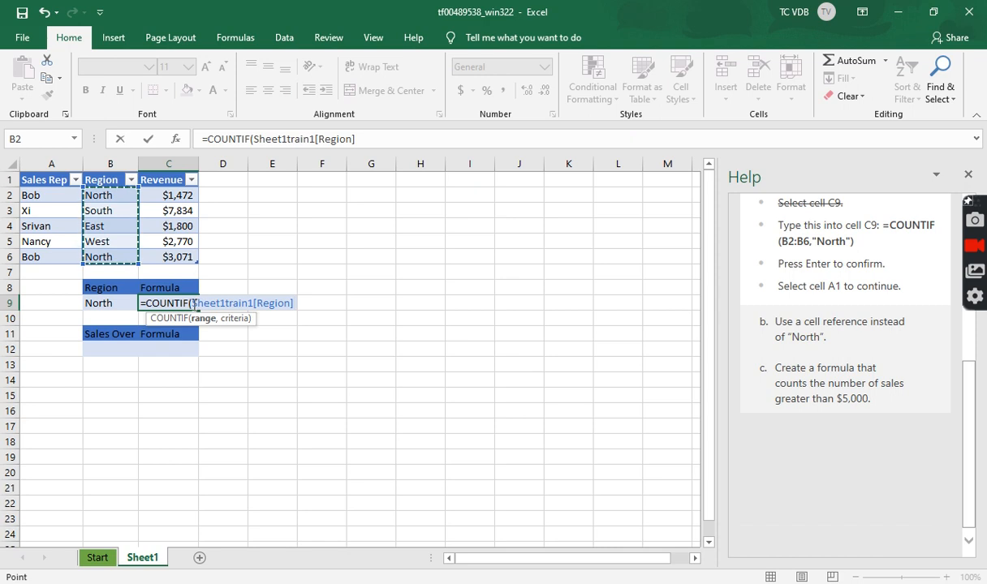
{"action": "double_click", "coordinate": [194, 302]}
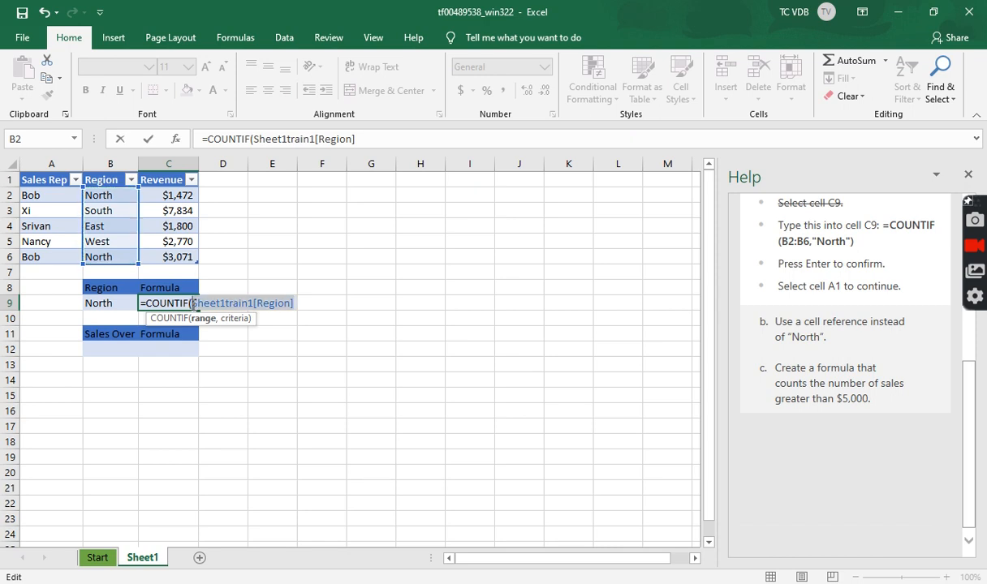
{"action": "key", "text": "BackSpace"}
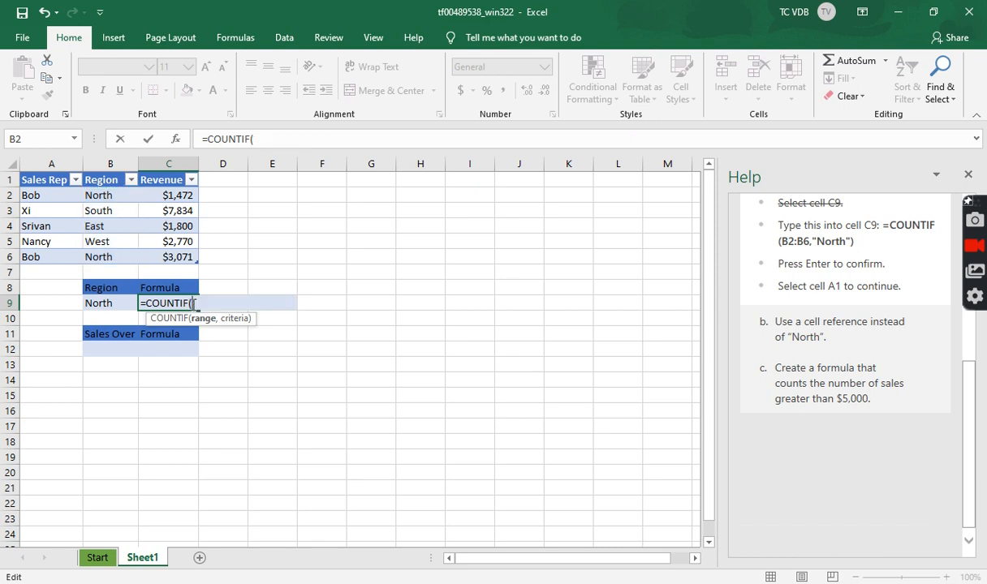
{"action": "type", "text": "B"}
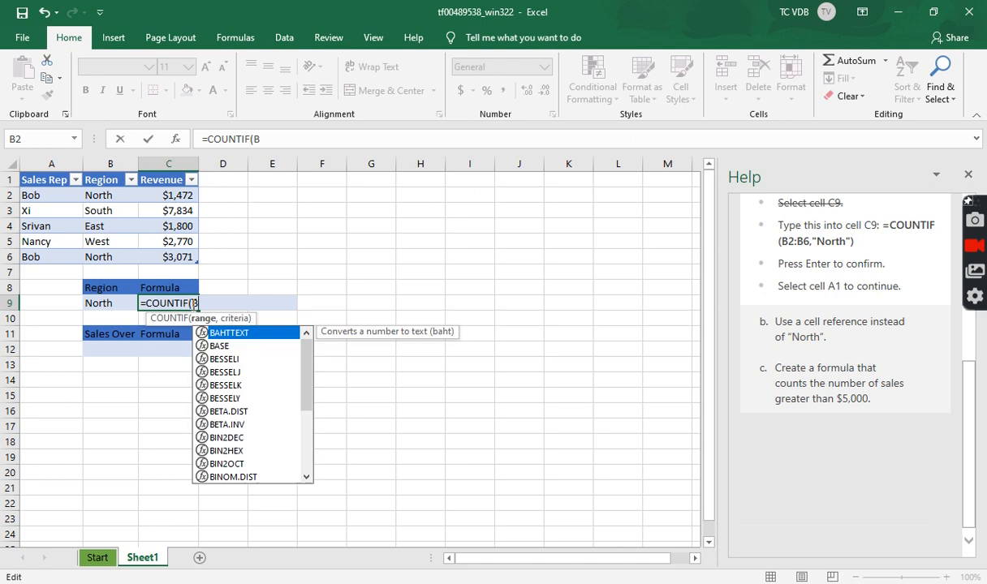
{"action": "type", "text": "2:B"}
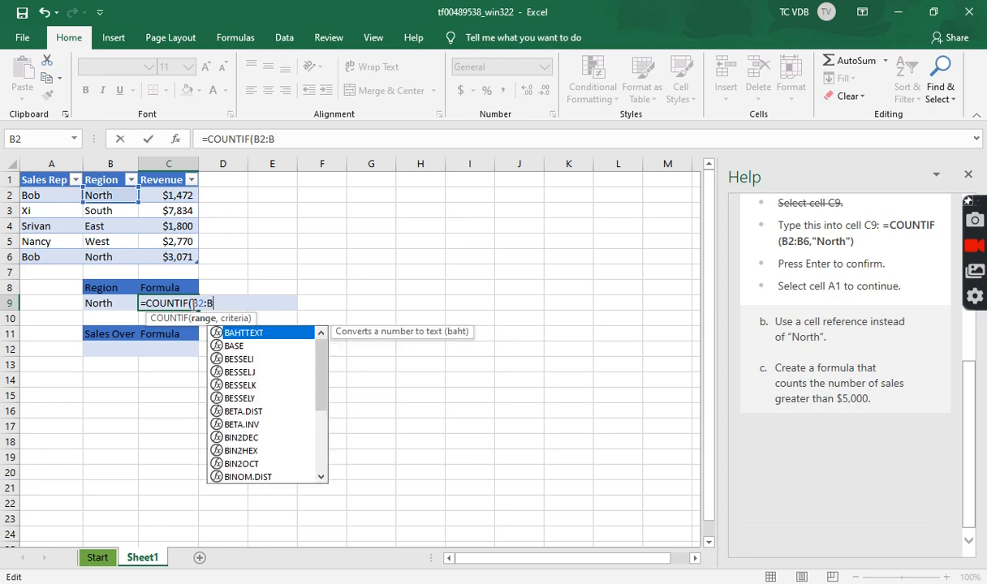
{"action": "type", "text": "6"}
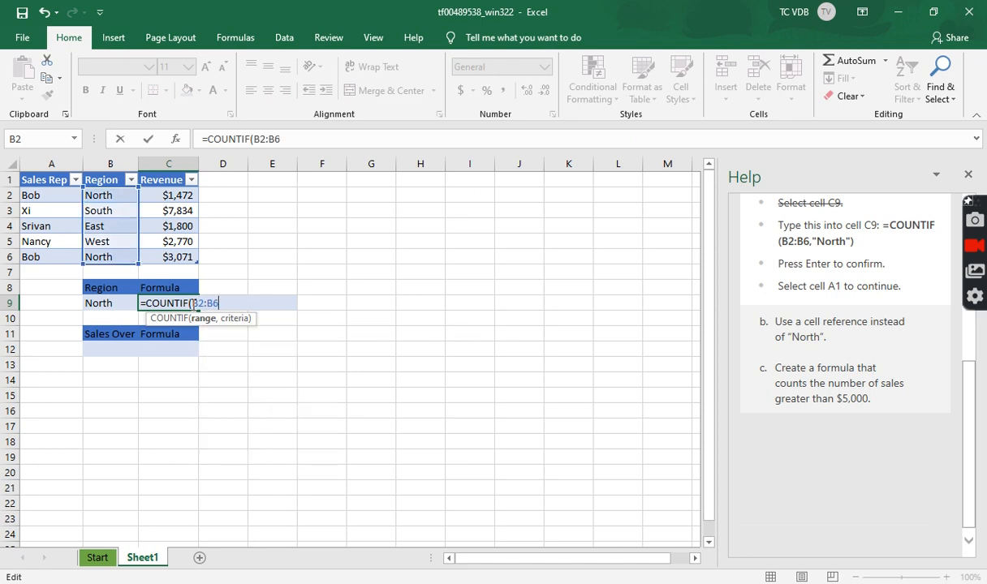
{"action": "type", "text": ",\"Nor"}
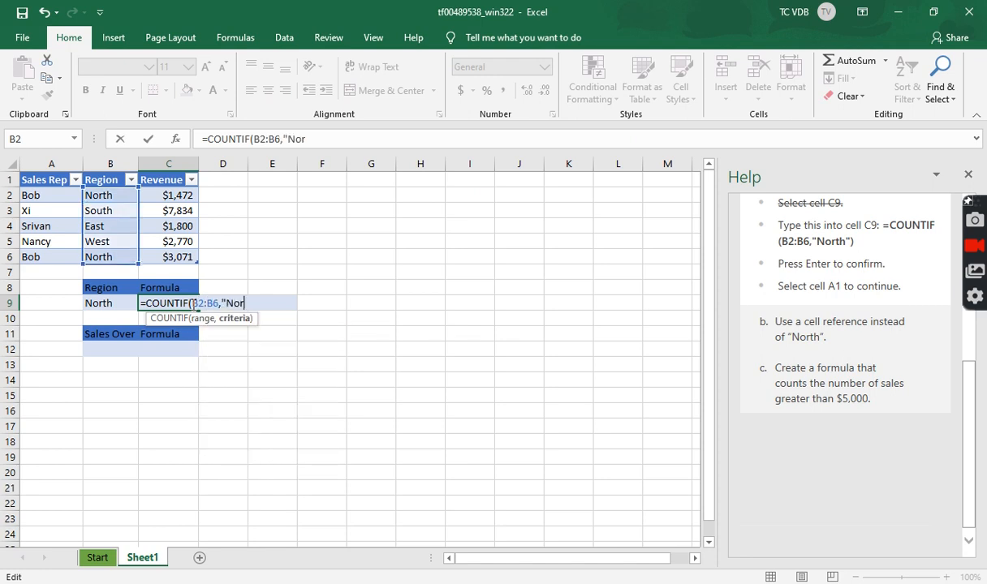
{"action": "type", "text": "th\")"}
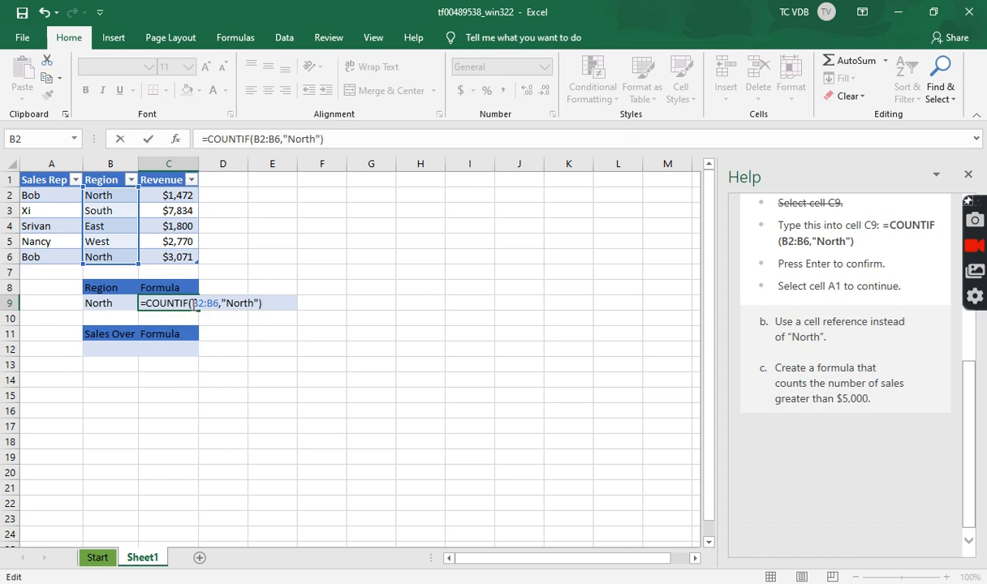
{"action": "left_click", "coordinate": [243, 302]}
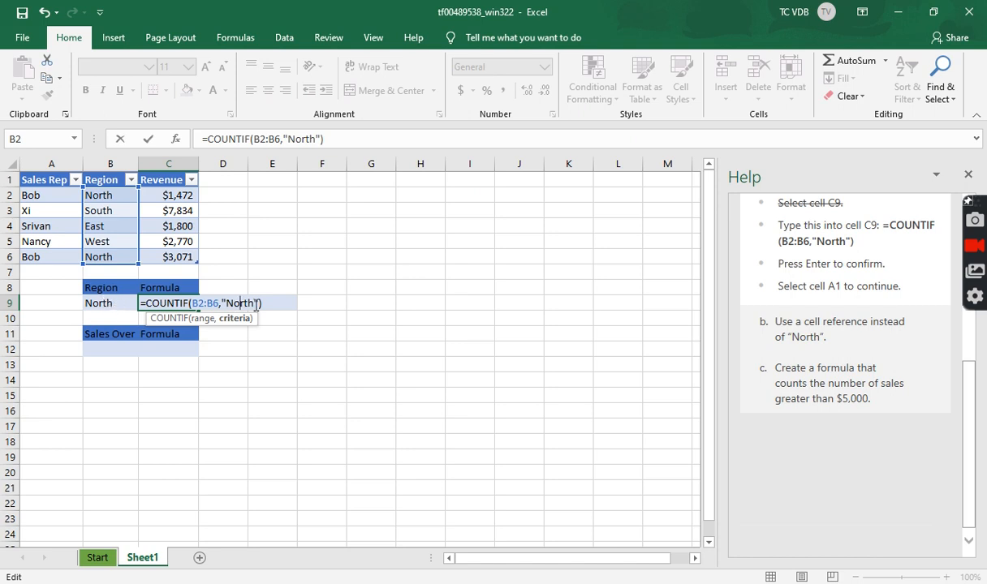
{"action": "key", "text": "Return"}
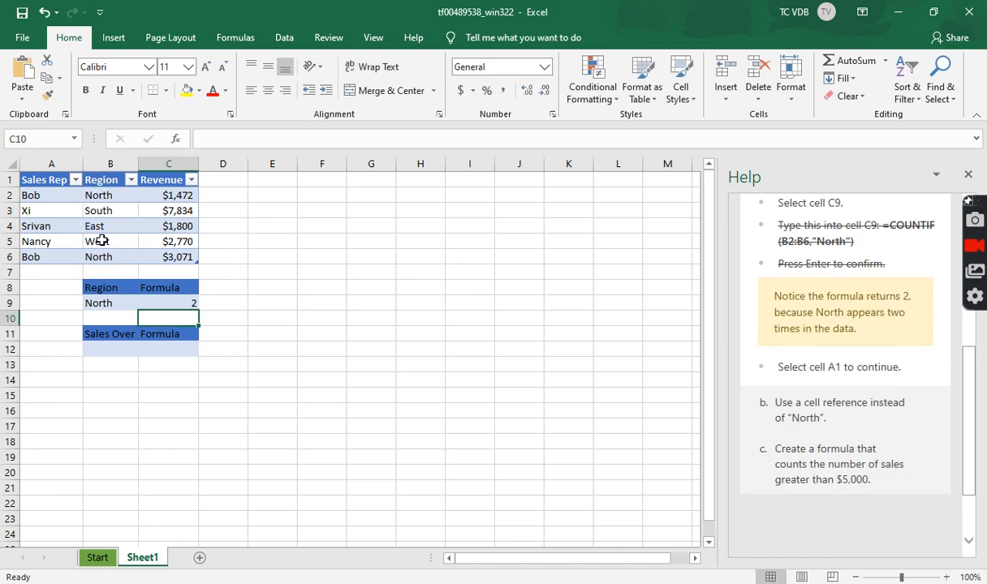
Step: Check the North entries in the Region column and select cell A1 to continue the tutorial
{"action": "left_click", "coordinate": [99, 258]}
{"action": "left_click", "coordinate": [104, 194]}
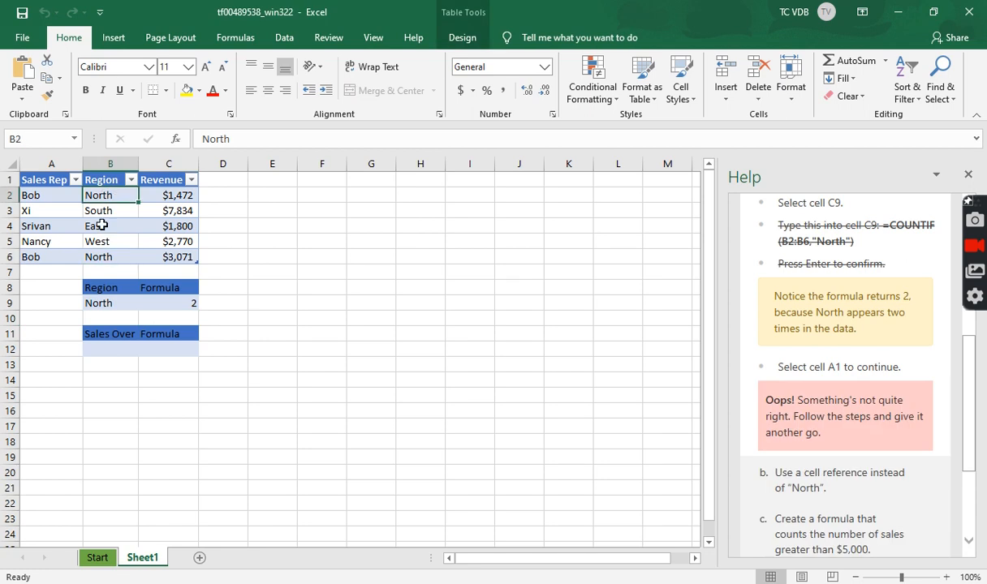
{"action": "left_click", "coordinate": [98, 257]}
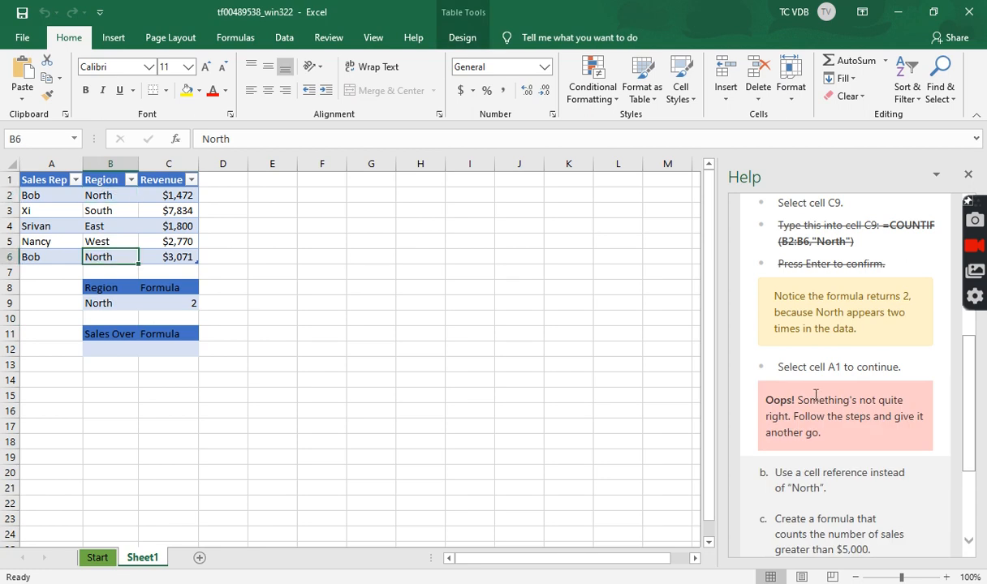
{"action": "left_click", "coordinate": [52, 180]}
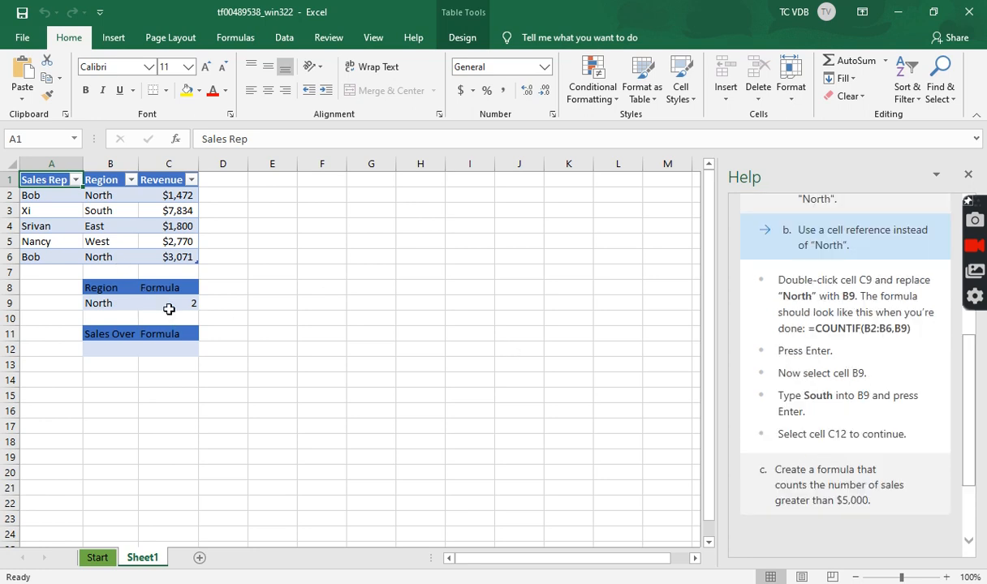
Step: Replace the "North" criterion in cell C9's formula with a reference to B9, giving =COUNTIF(B2:B6,B9)
{"action": "double_click", "coordinate": [171, 303]}
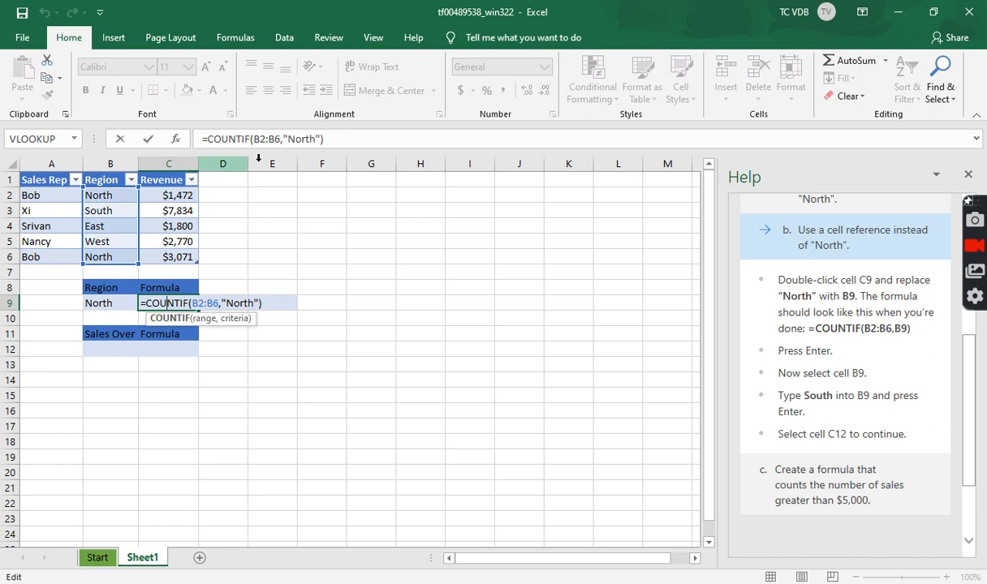
{"action": "left_click_drag", "start_coordinate": [282, 139], "coordinate": [319, 139]}
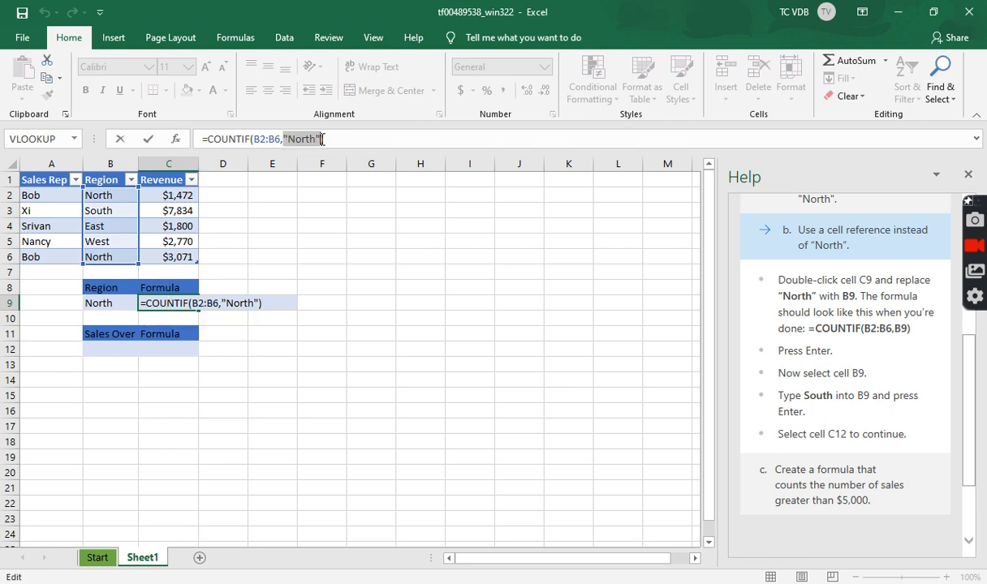
{"action": "key", "text": "BackSpace"}
{"action": "left_click", "coordinate": [103, 302]}
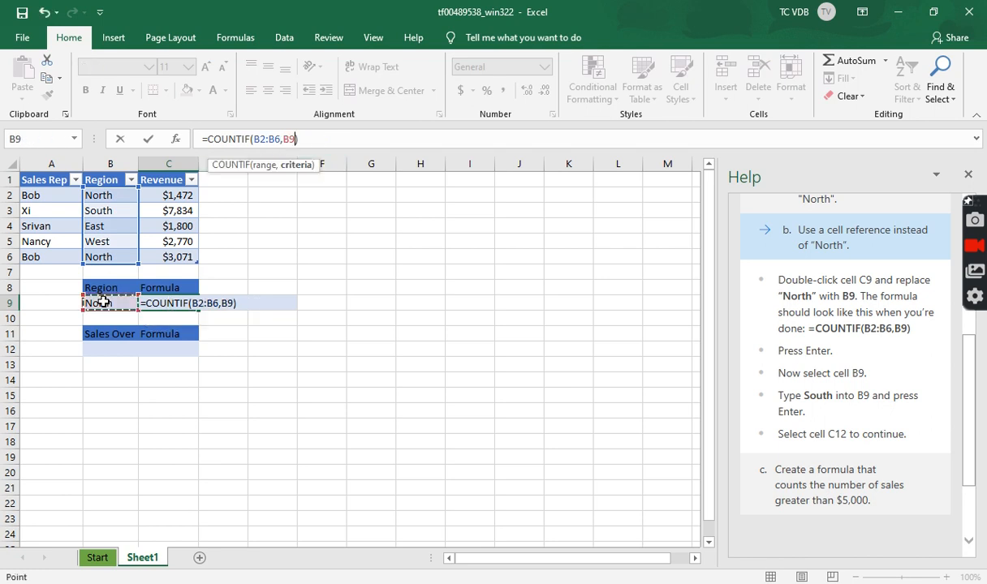
{"action": "key", "text": "Return"}
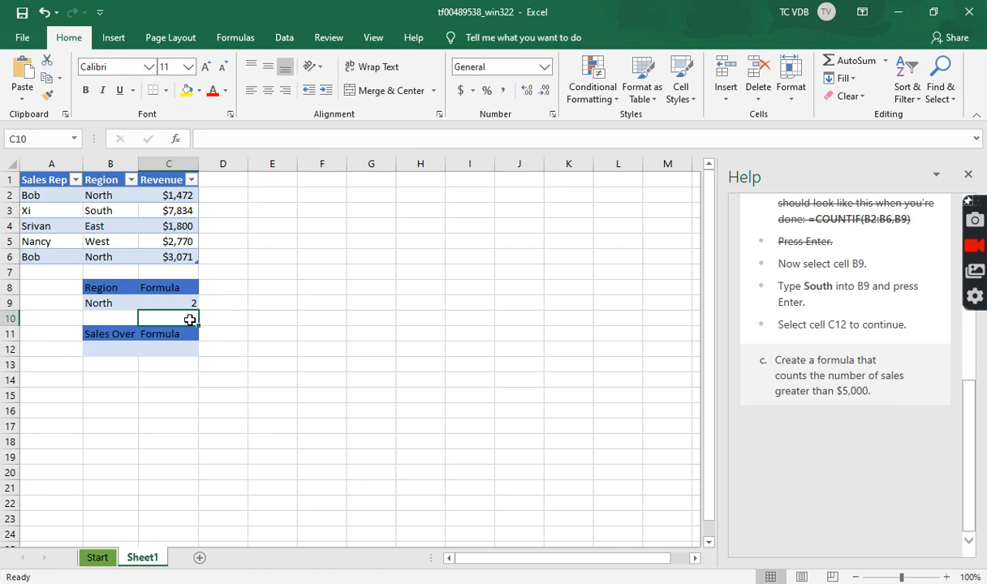
Step: Set the region in cell B9 to South and review the COUNTIF formula in C9
{"action": "left_click", "coordinate": [110, 306]}
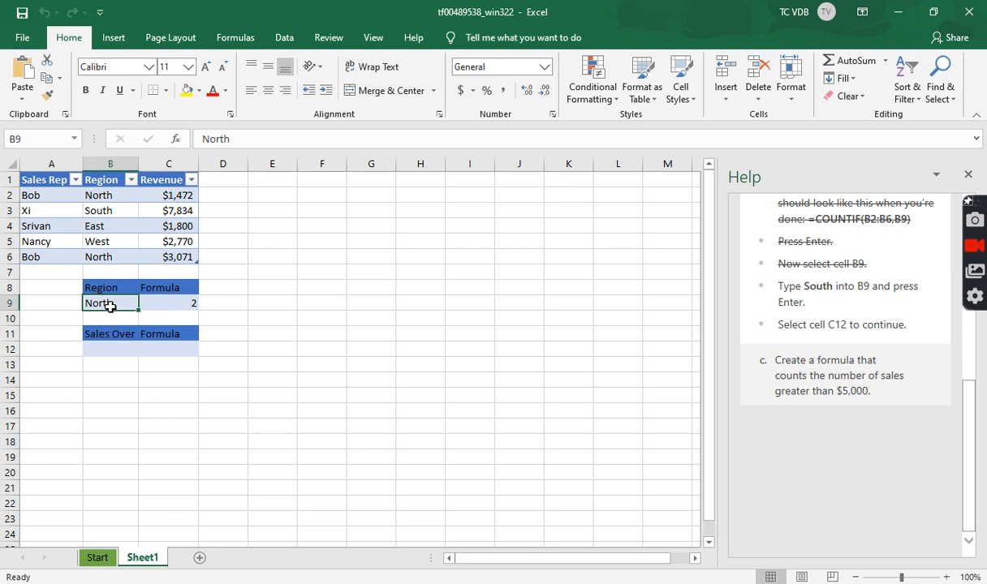
{"action": "type", "text": "South"}
{"action": "key", "text": "Return"}
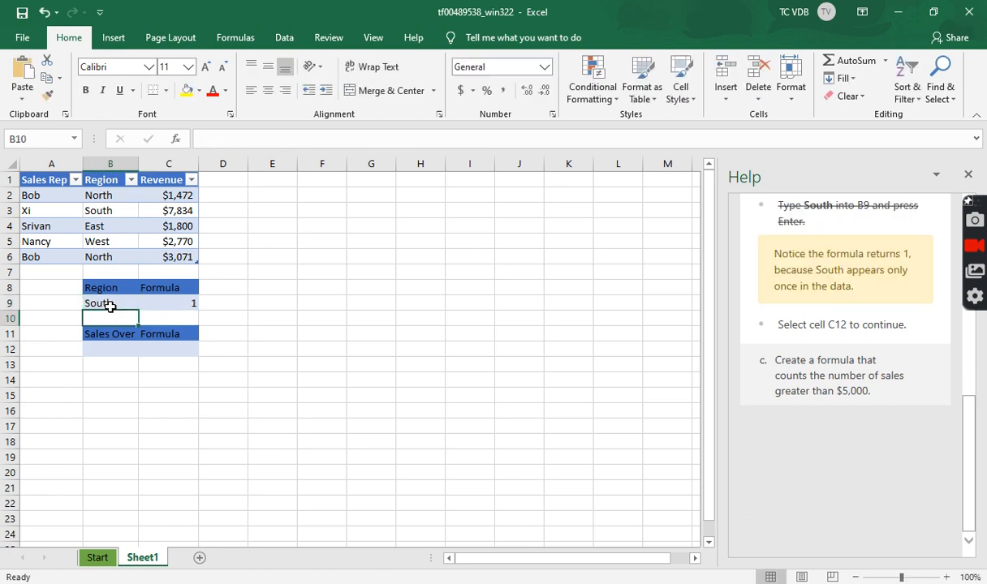
{"action": "left_click", "coordinate": [150, 303]}
{"action": "double_click", "coordinate": [150, 303]}
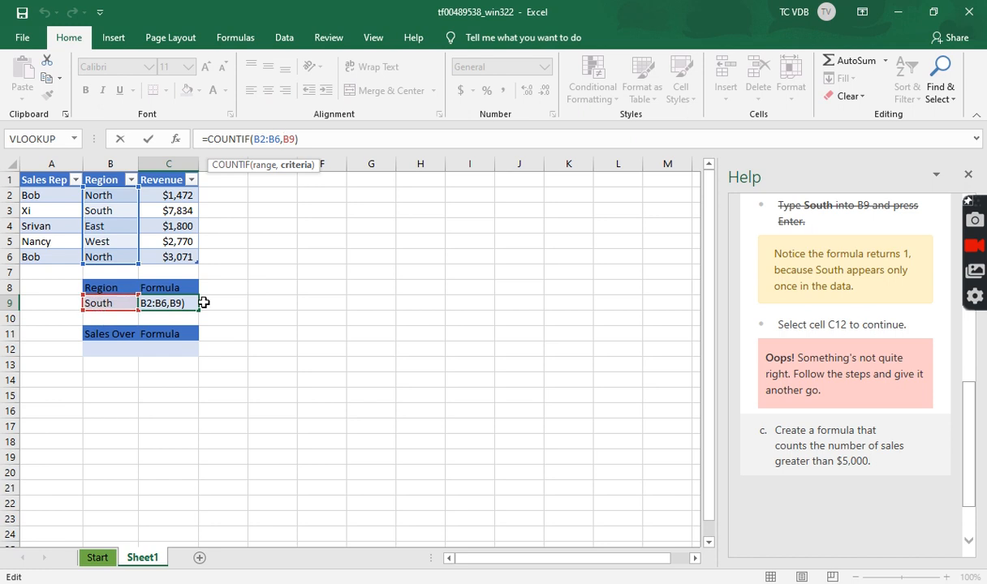
{"action": "key", "text": "Return"}
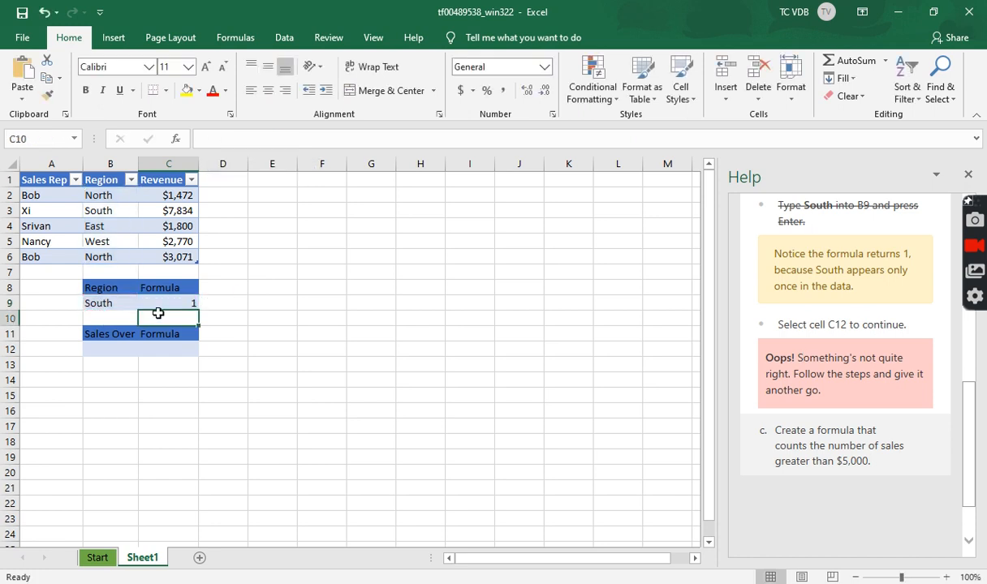
Step: Enter =COUNTIF(C2:C6,">"&B12) in cell C12, removing the stray comma before the ampersand
{"action": "left_click", "coordinate": [158, 346]}
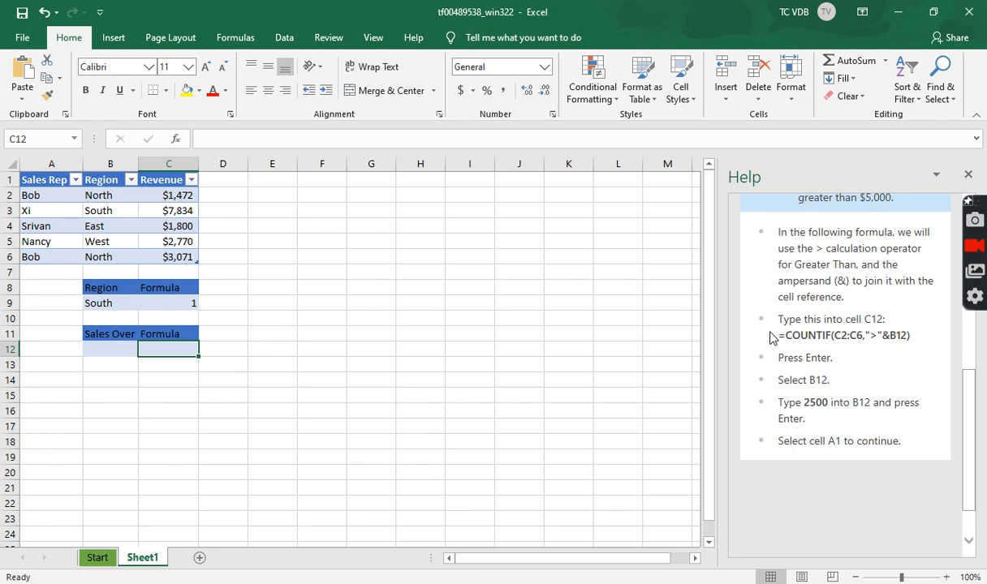
{"action": "type", "text": "=cou"}
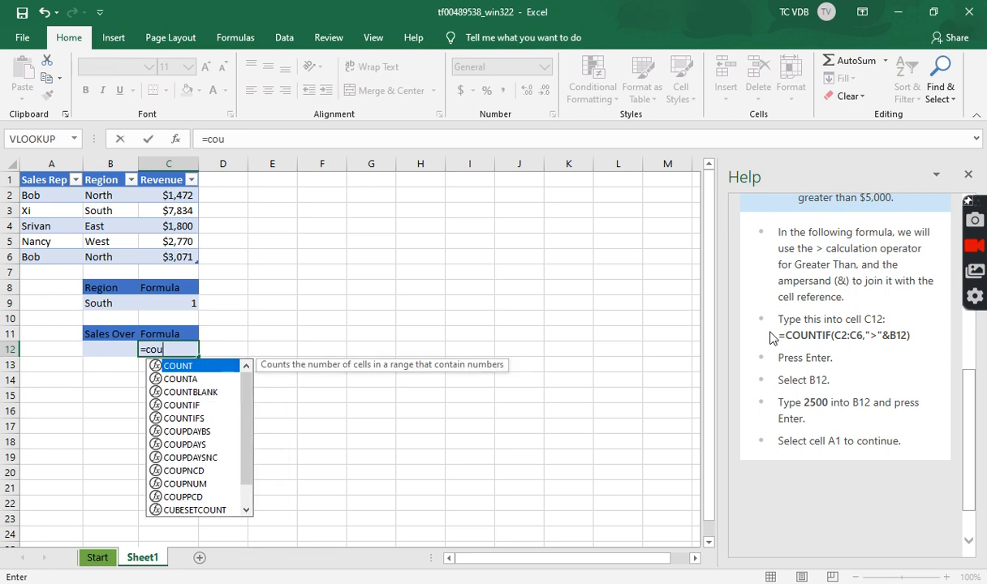
{"action": "type", "text": "ntif(C2:C6,\">\""}
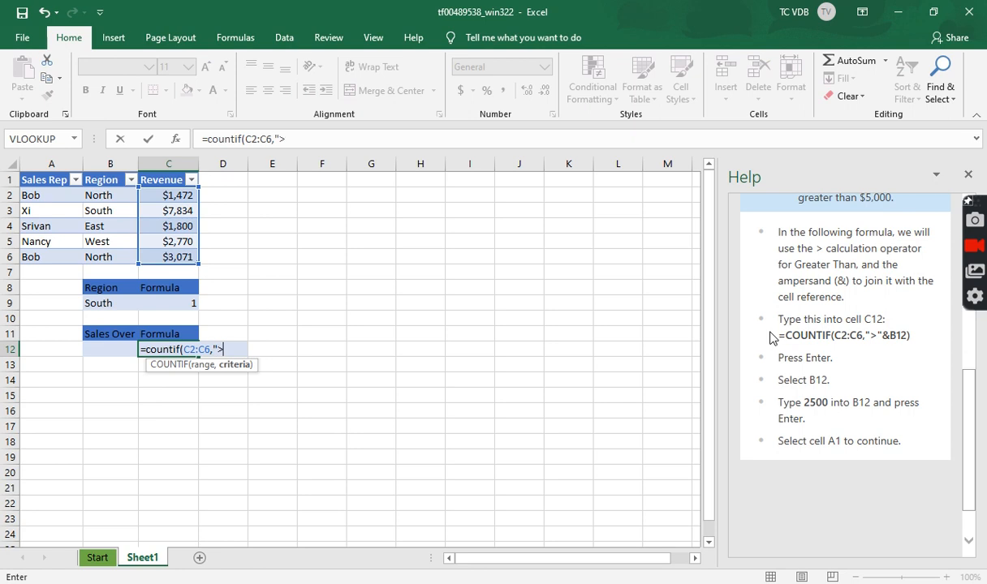
{"action": "type", "text": ",&B12)"}
{"action": "key", "text": "Return"}
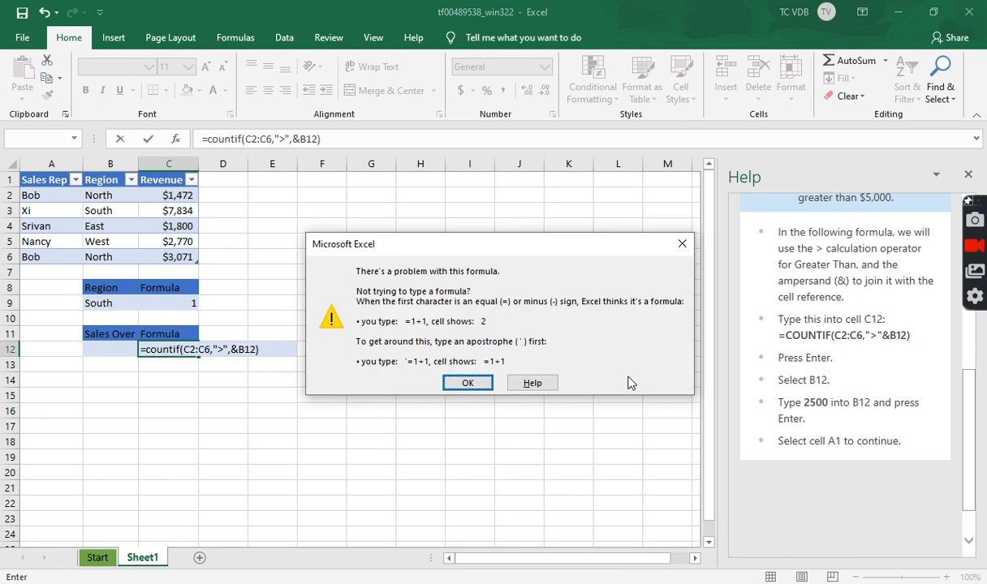
{"action": "left_click", "coordinate": [468, 380]}
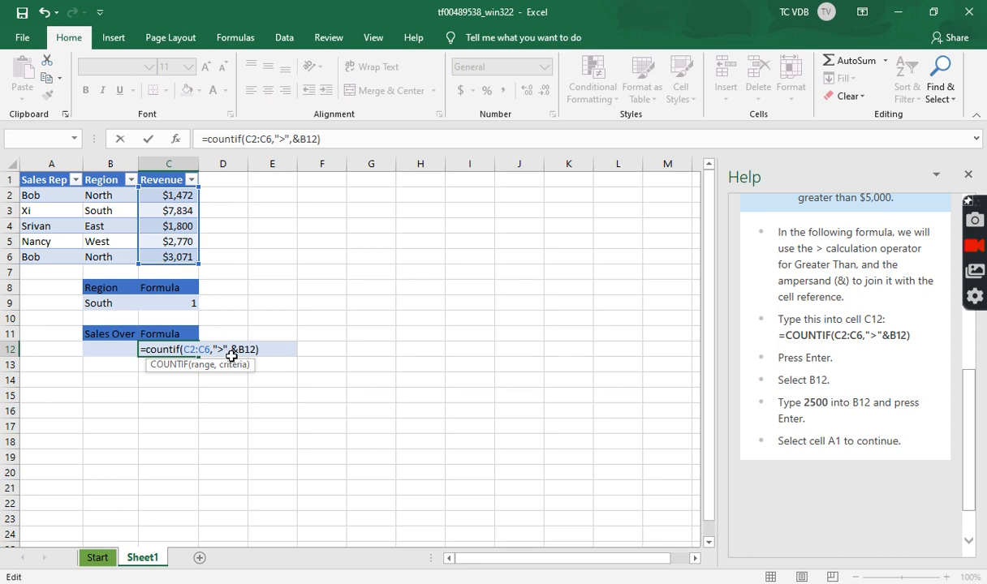
{"action": "left_click", "coordinate": [229, 349]}
{"action": "key", "text": "BackSpace"}
{"action": "key", "text": "Return"}
Step: Set the Sales Over threshold in cell B12 to 2500
{"action": "left_click", "coordinate": [189, 351]}
{"action": "left_click", "coordinate": [108, 350]}
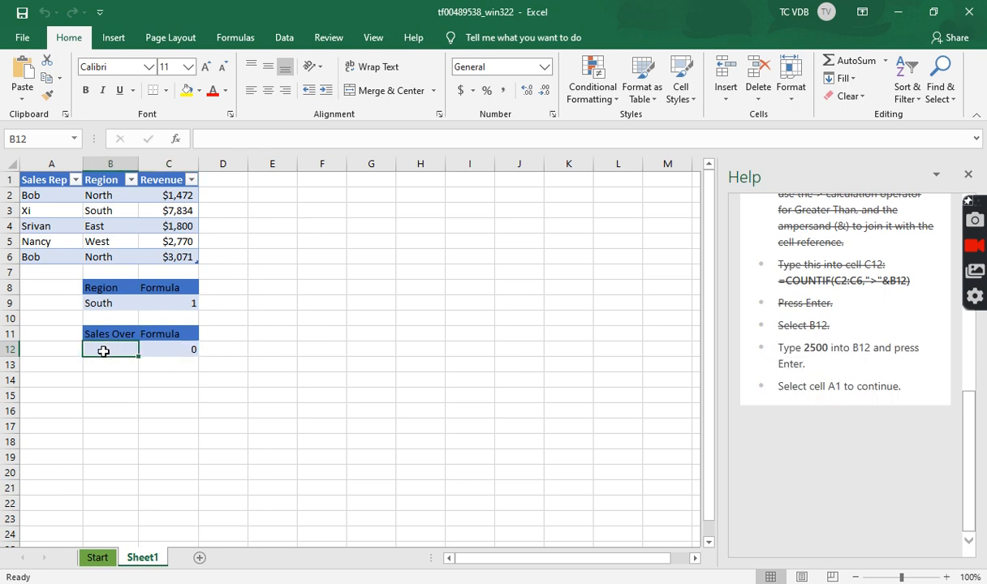
{"action": "type", "text": "2500"}
{"action": "key", "text": "Return"}
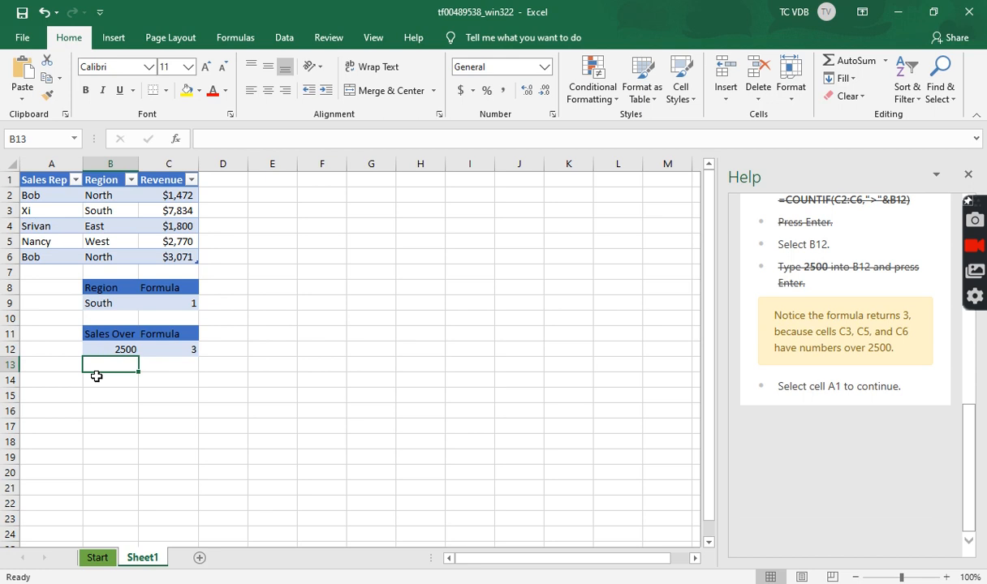
Step: Compare the Revenue values with the Sales Over threshold and its formula, and select cell A1 to continue the tutorial
{"action": "left_click", "coordinate": [172, 196]}
{"action": "left_click", "coordinate": [174, 241]}
{"action": "left_click", "coordinate": [175, 210]}
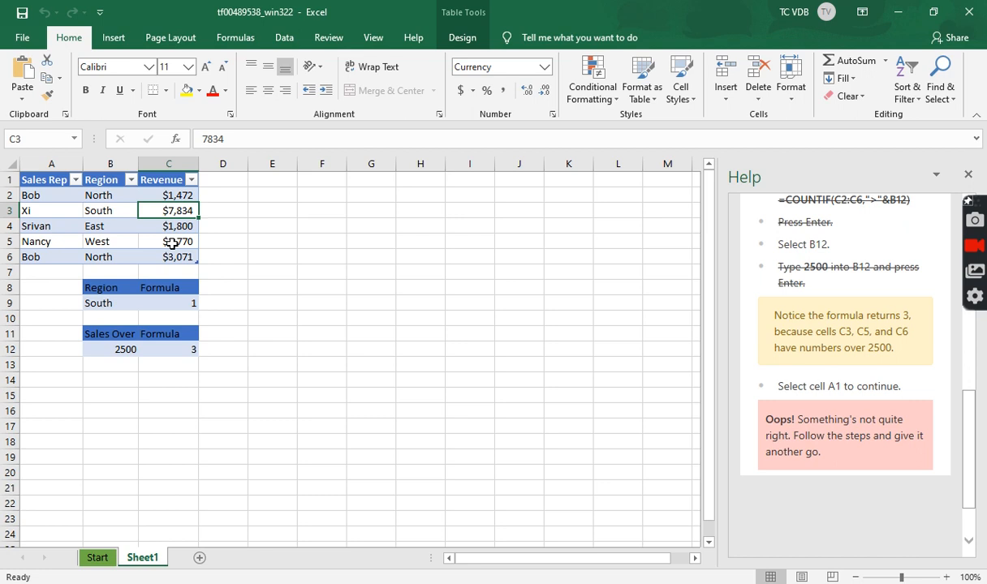
{"action": "left_click", "coordinate": [172, 242]}
{"action": "left_click", "coordinate": [169, 258]}
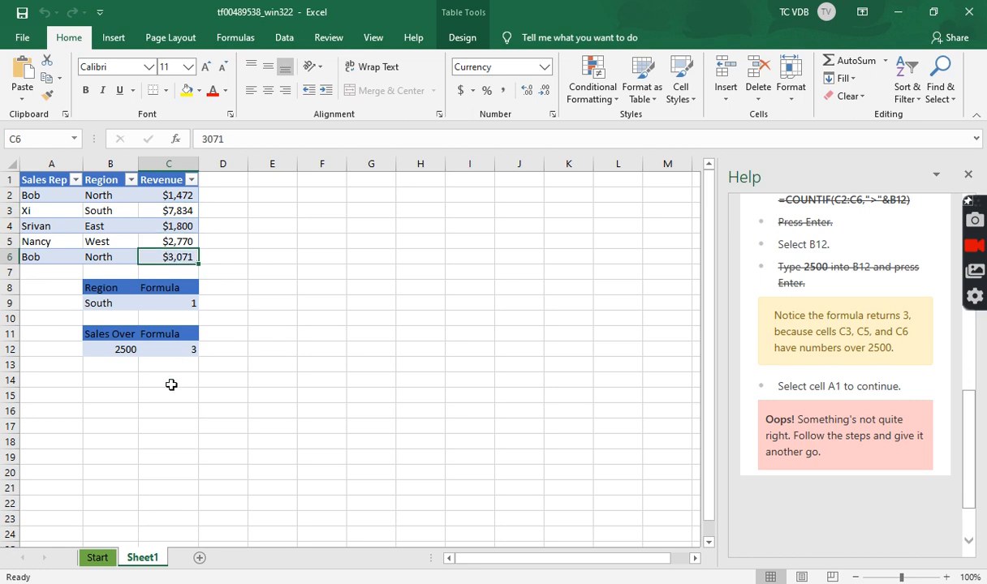
{"action": "left_click", "coordinate": [126, 333]}
{"action": "left_click", "coordinate": [161, 349]}
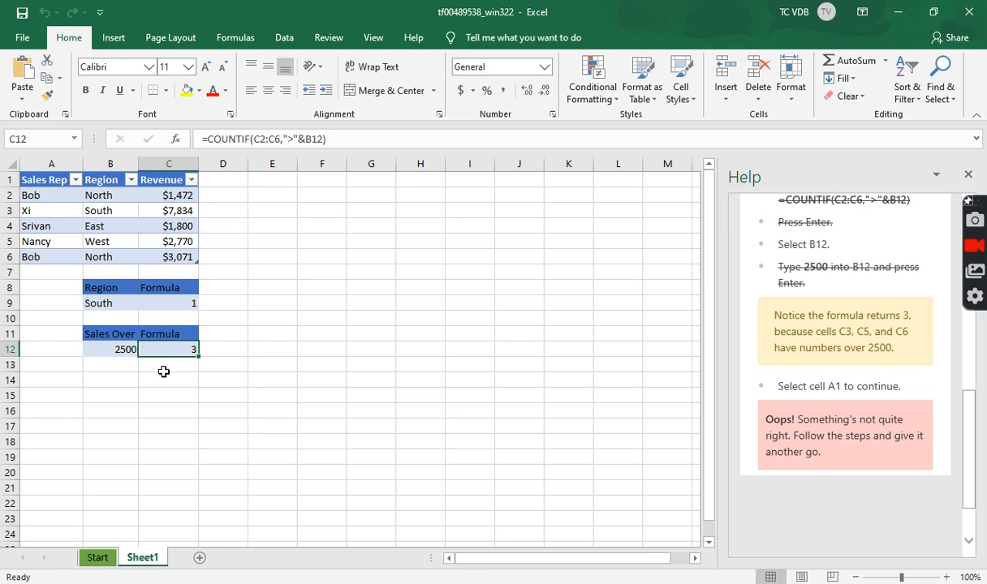
{"action": "left_click", "coordinate": [127, 348]}
{"action": "left_click", "coordinate": [176, 345]}
{"action": "left_click", "coordinate": [42, 183]}
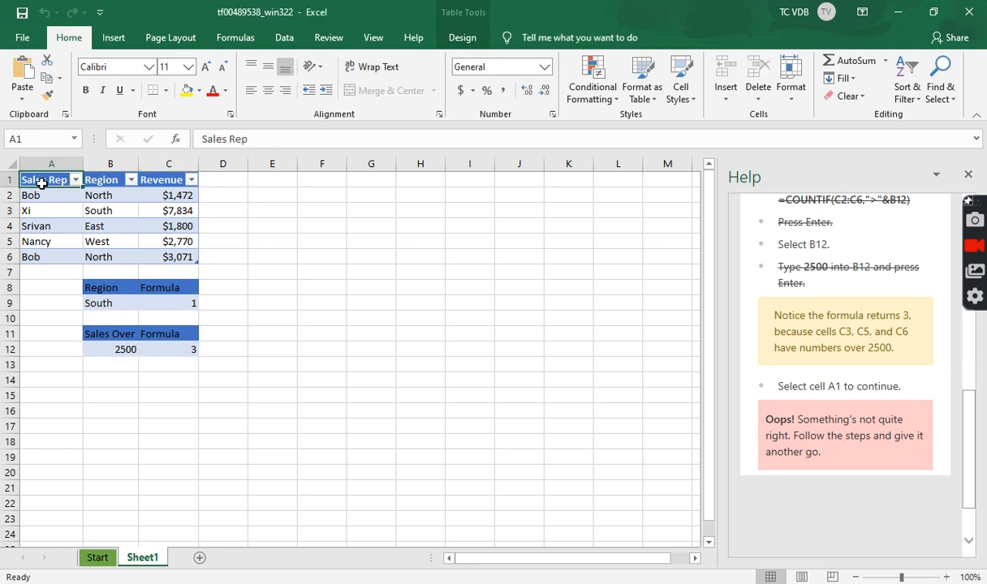